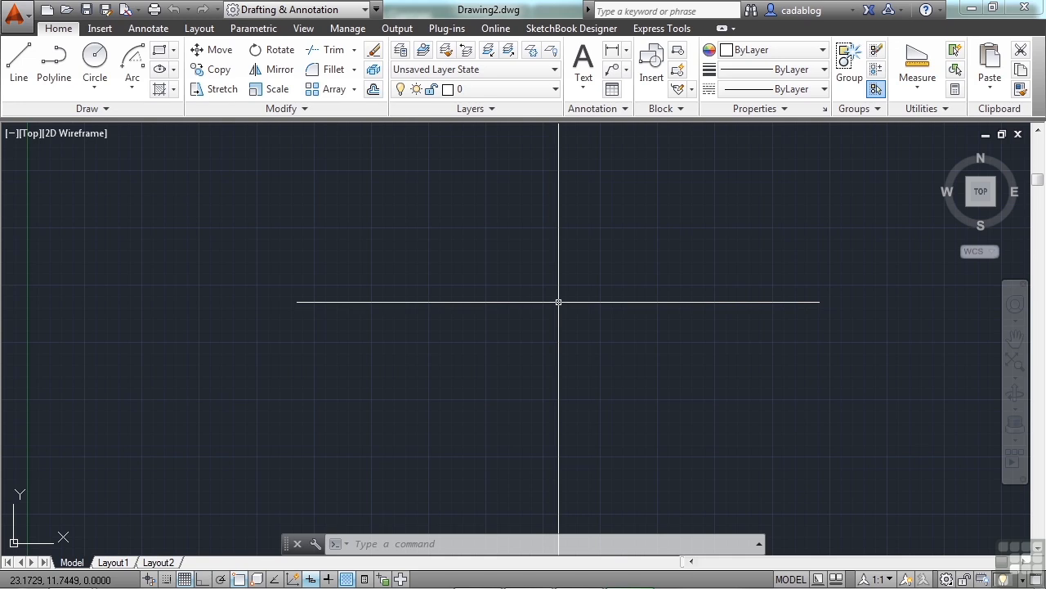
- Open architectural_-_annotation_scaling_and_multileaders.dwg through the OPEN command's Select File dialog
text(open)
key(Return)
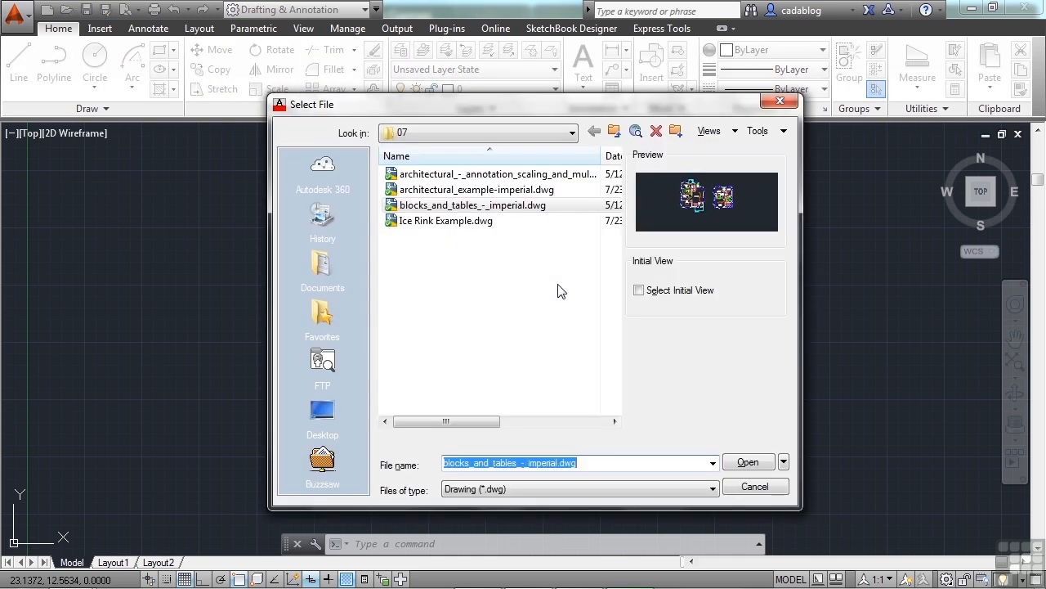
click(523, 175)
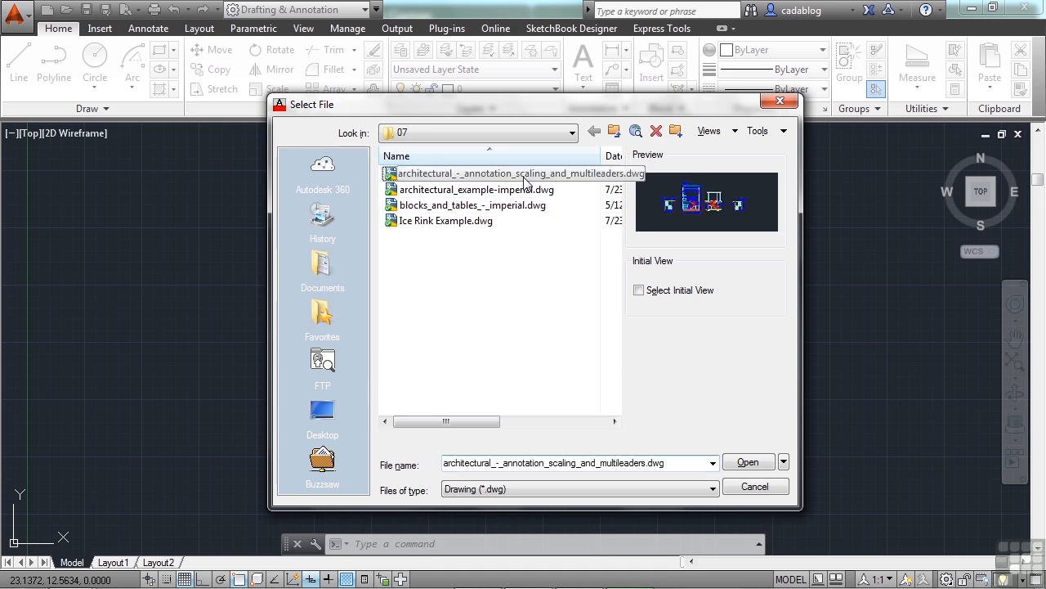
click(740, 463)
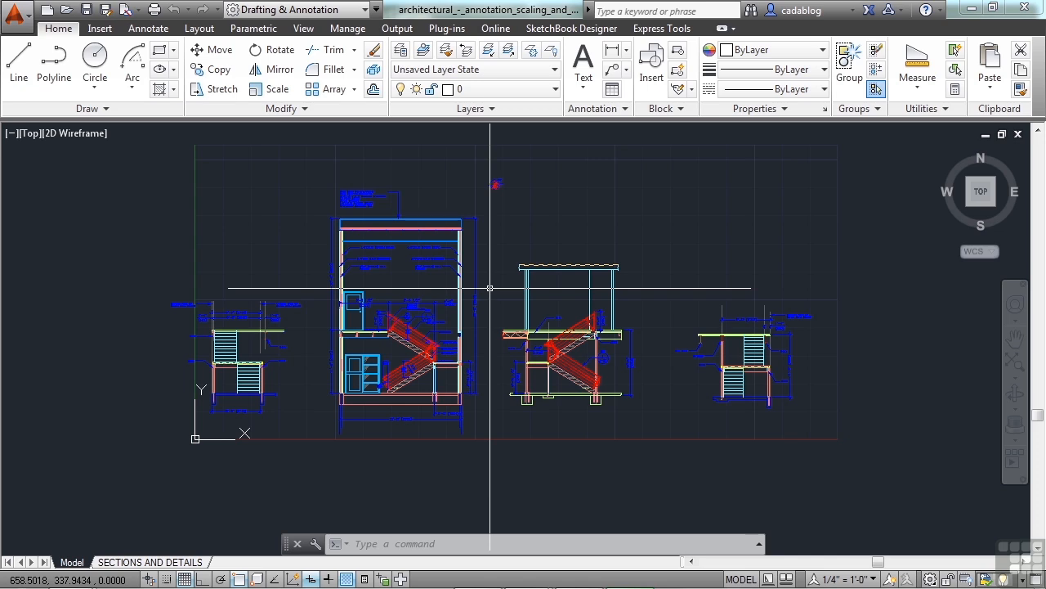
- Run PURGE and review the listed unused blocks, layers, styles and visual styles
text(purge)
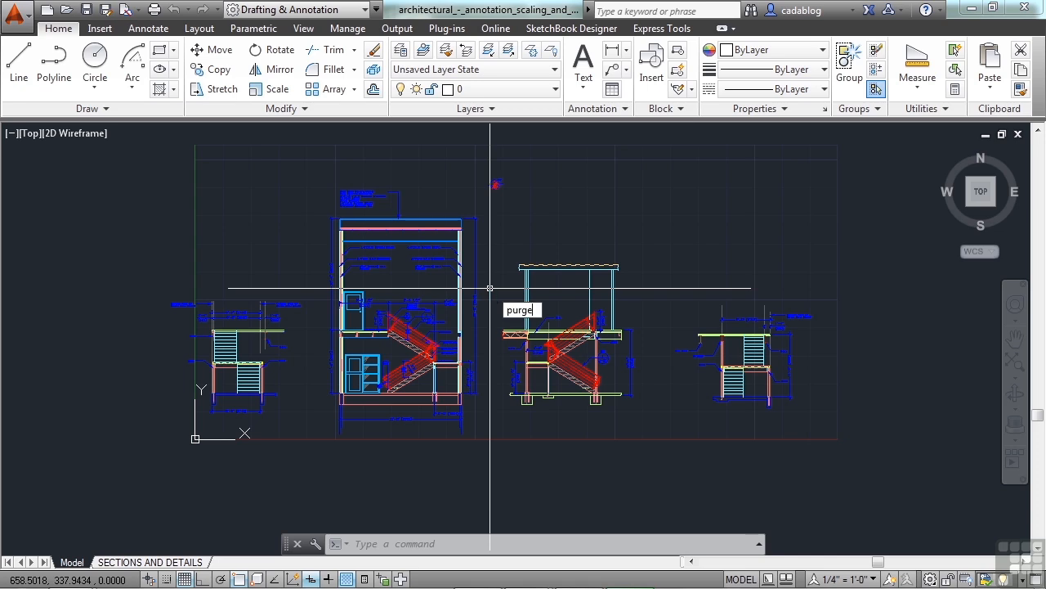
key(Return)
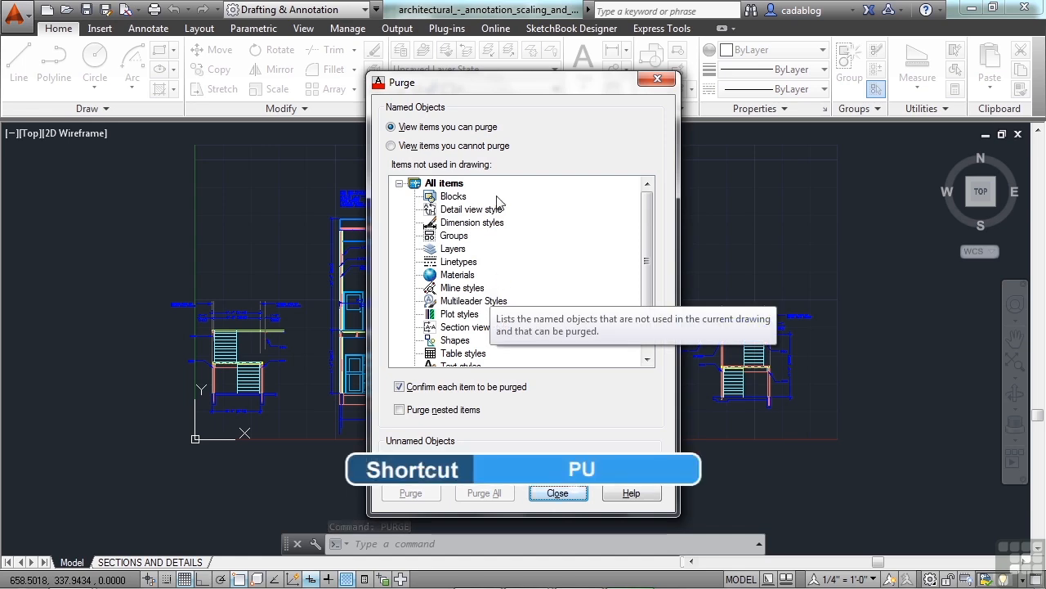
drag(535, 88, 512, 75)
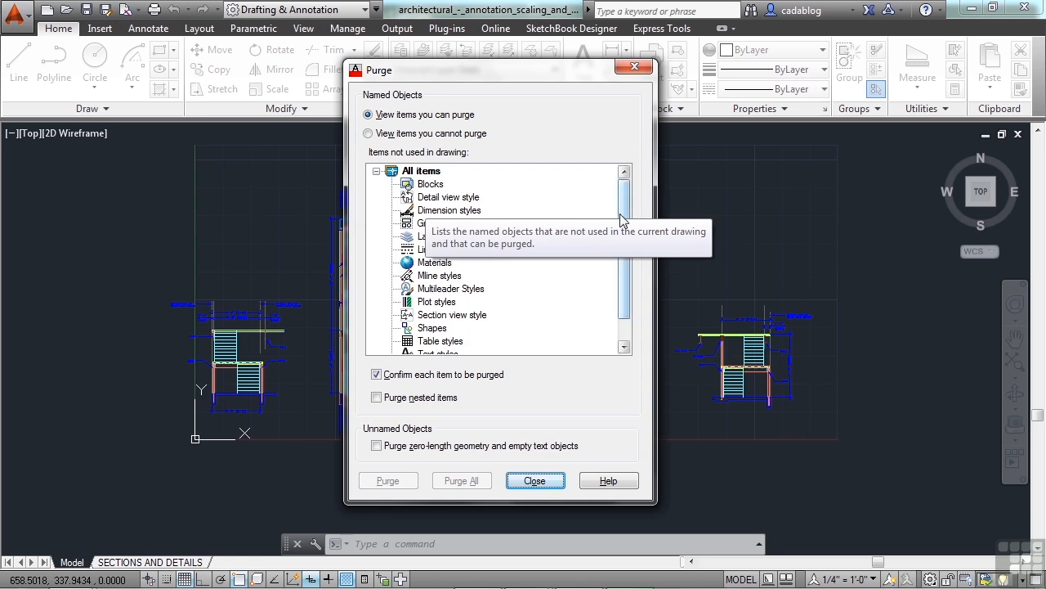
scroll(624, 242, down, 1)
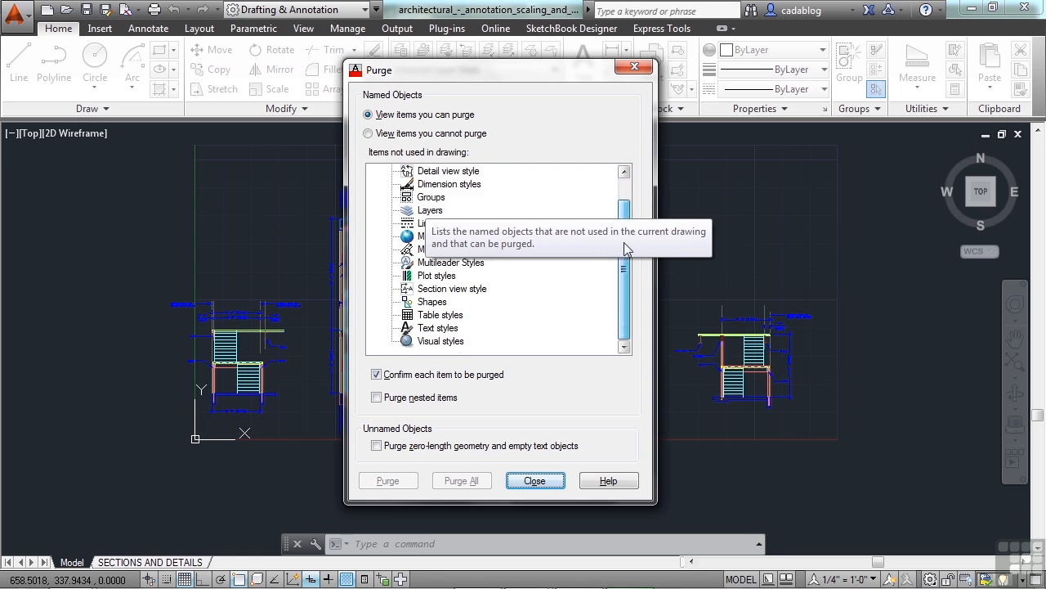
scroll(624, 242, up, 1)
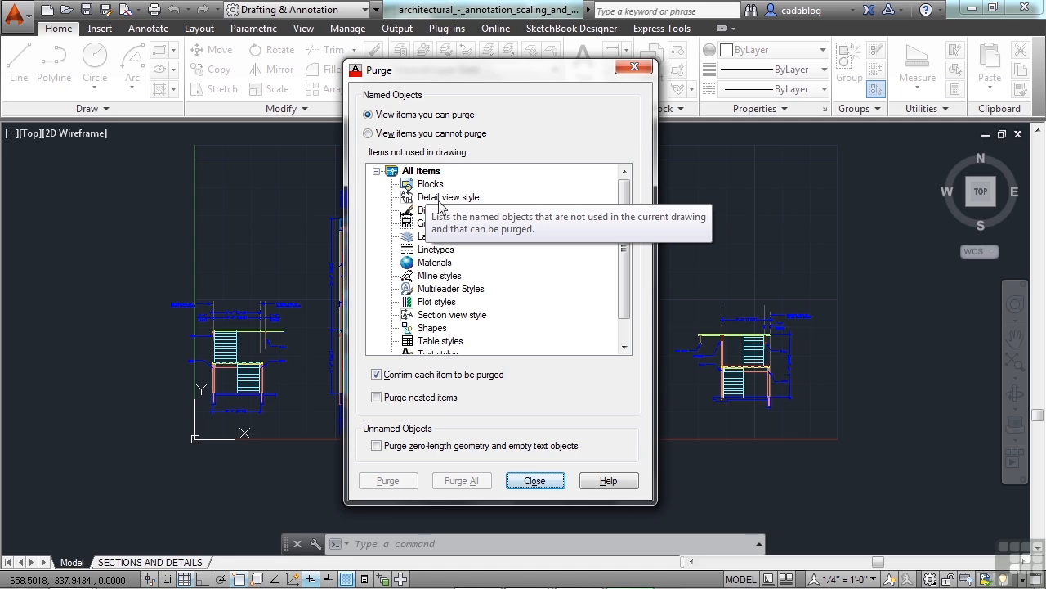
click(380, 135)
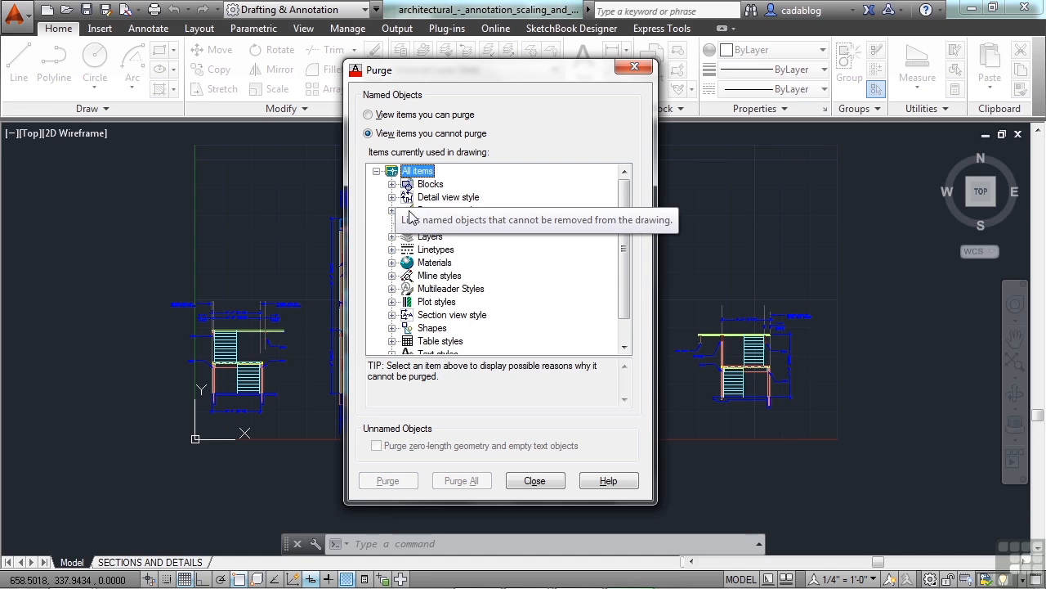
click(392, 184)
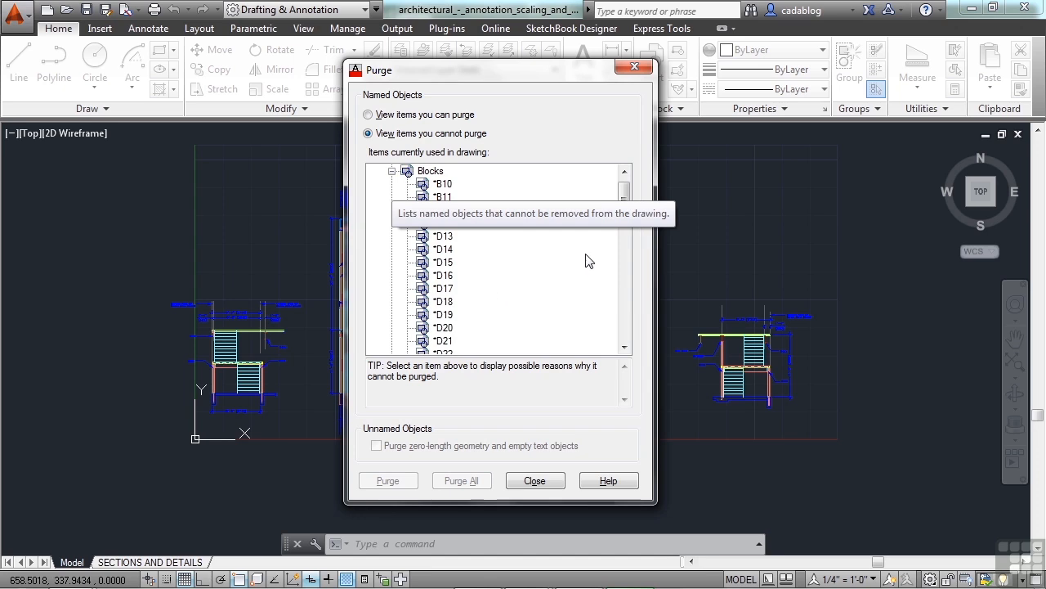
drag(624, 197, 624, 287)
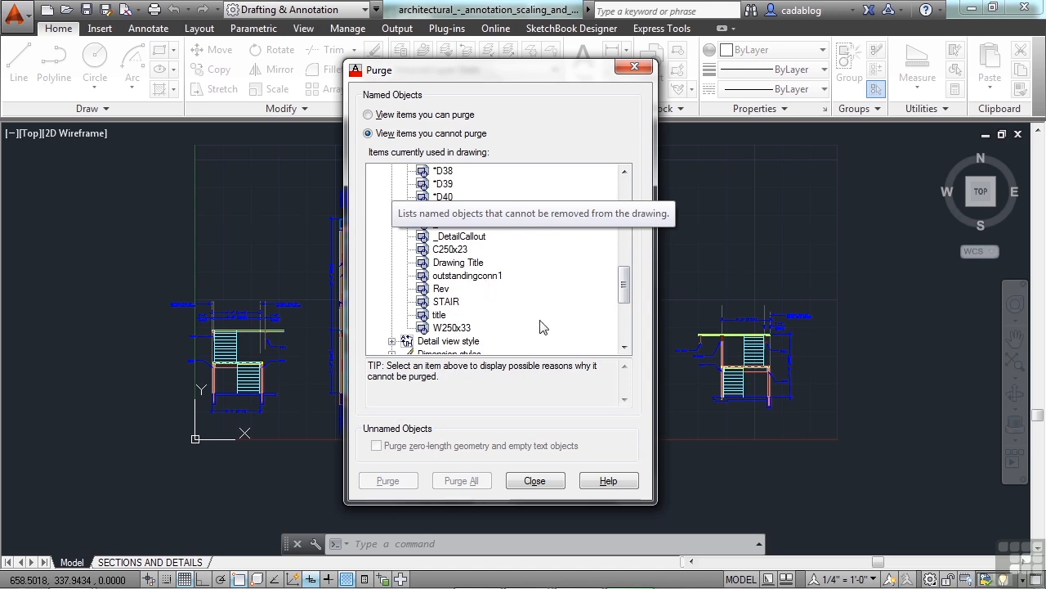
drag(627, 283, 624, 186)
click(391, 184)
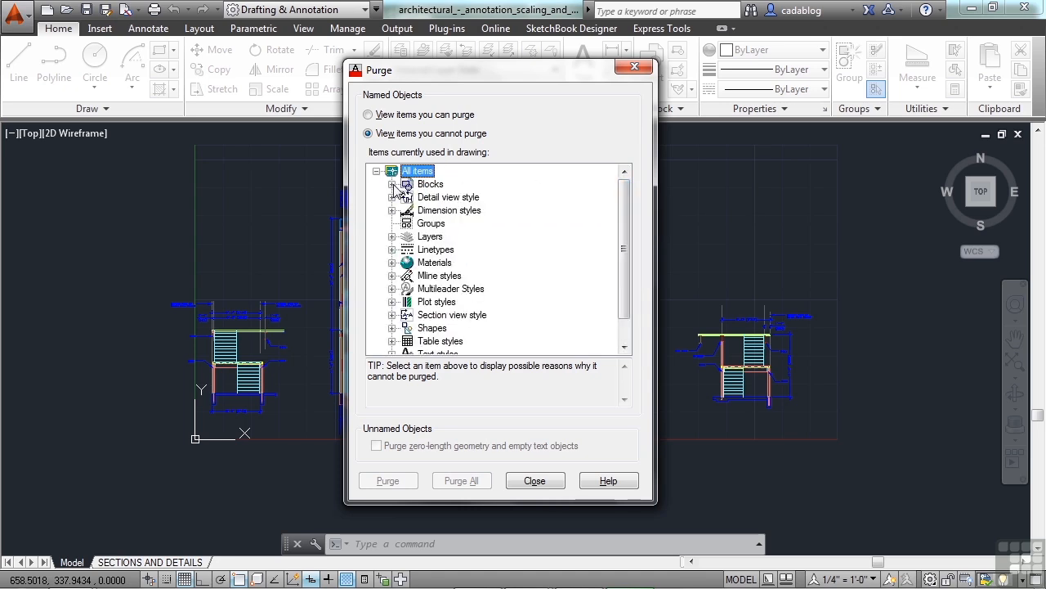
click(414, 116)
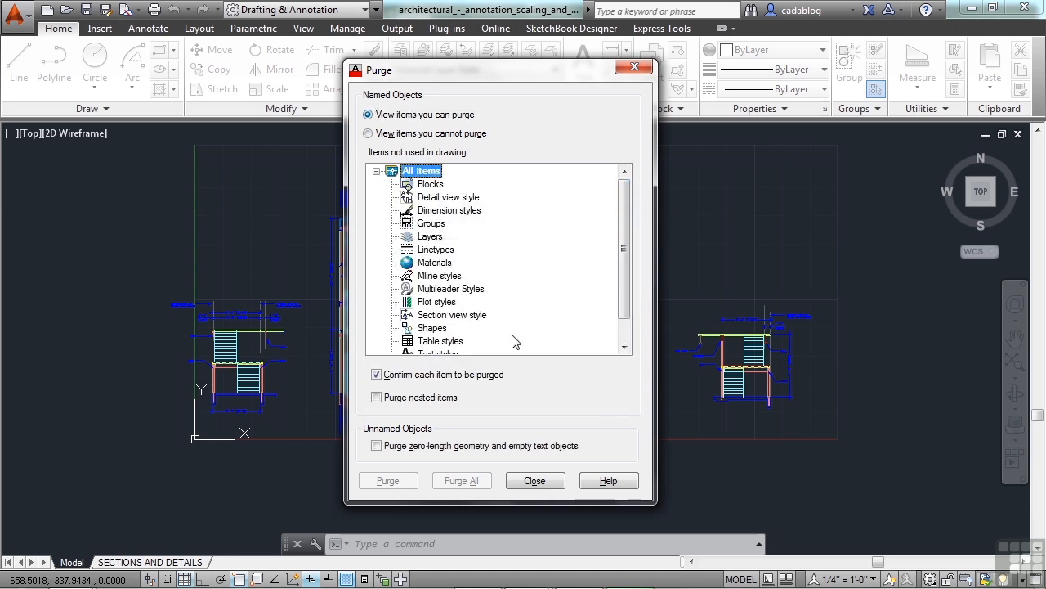
- Close the Purge dialog and erase the two right-hand stair elevations (917 objects)
click(533, 480)
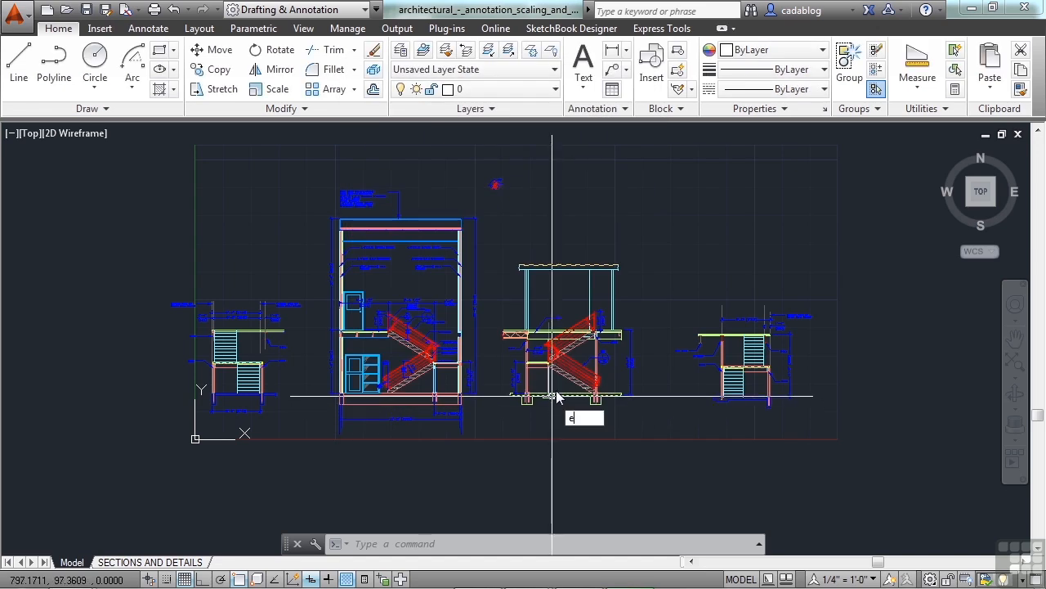
text(e)
key(Return)
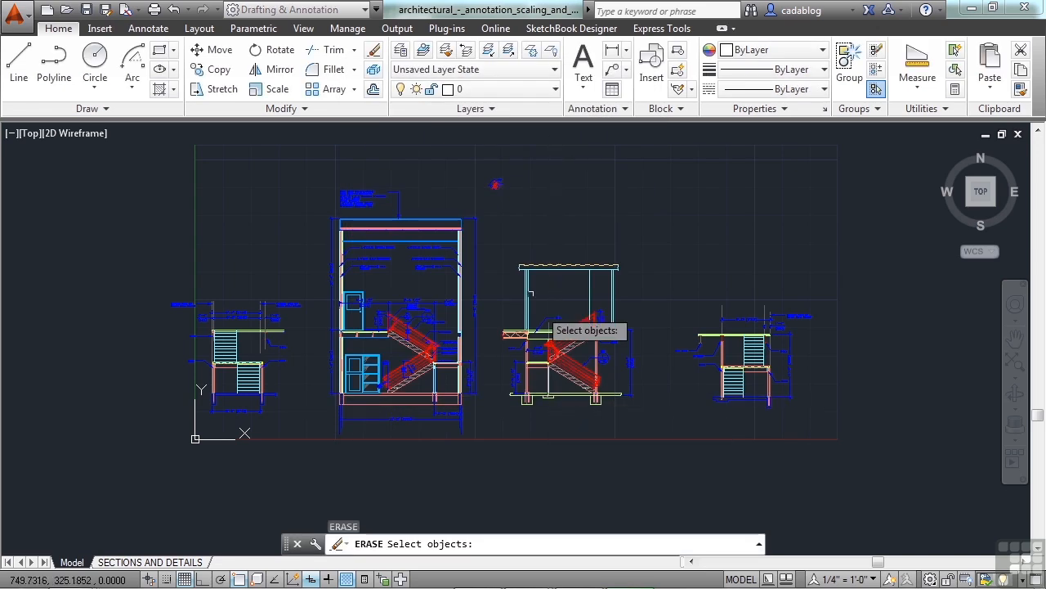
click(488, 225)
click(859, 473)
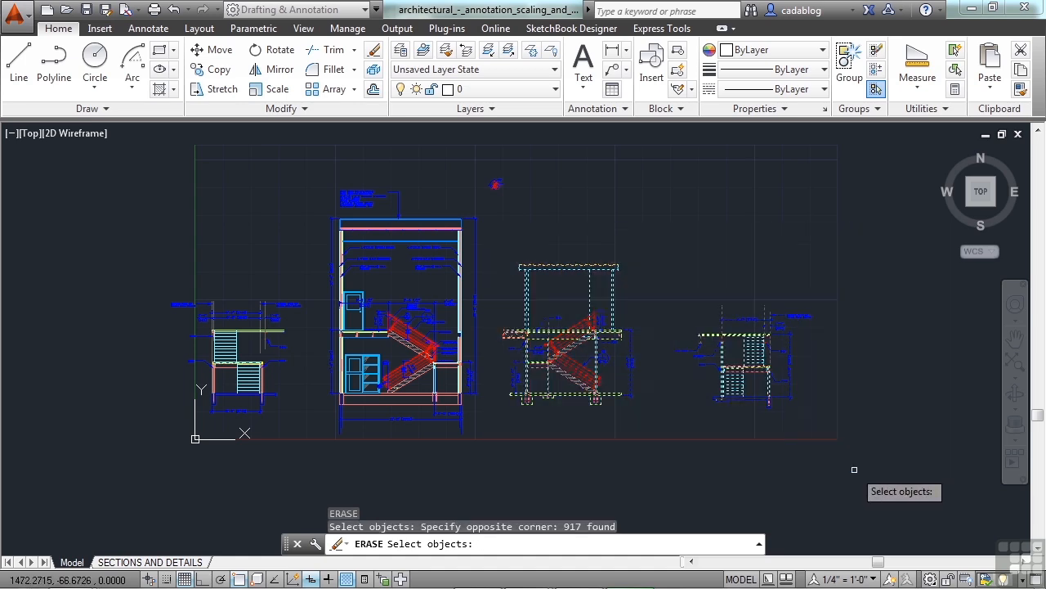
key(Return)
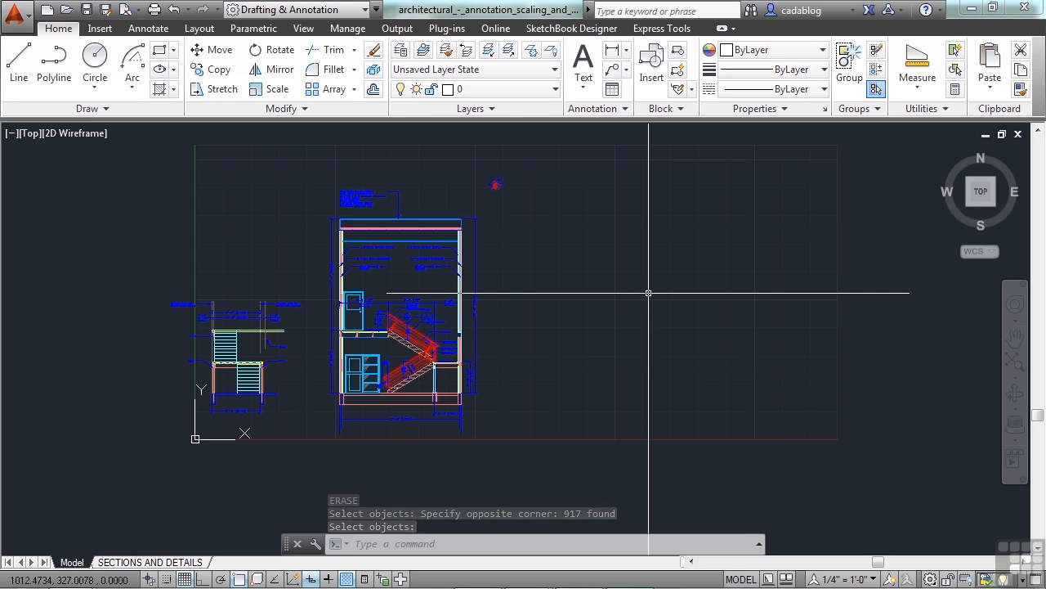
- Reopen Purge with PU and inspect the unused blocks and layers in the tree
text(pu)
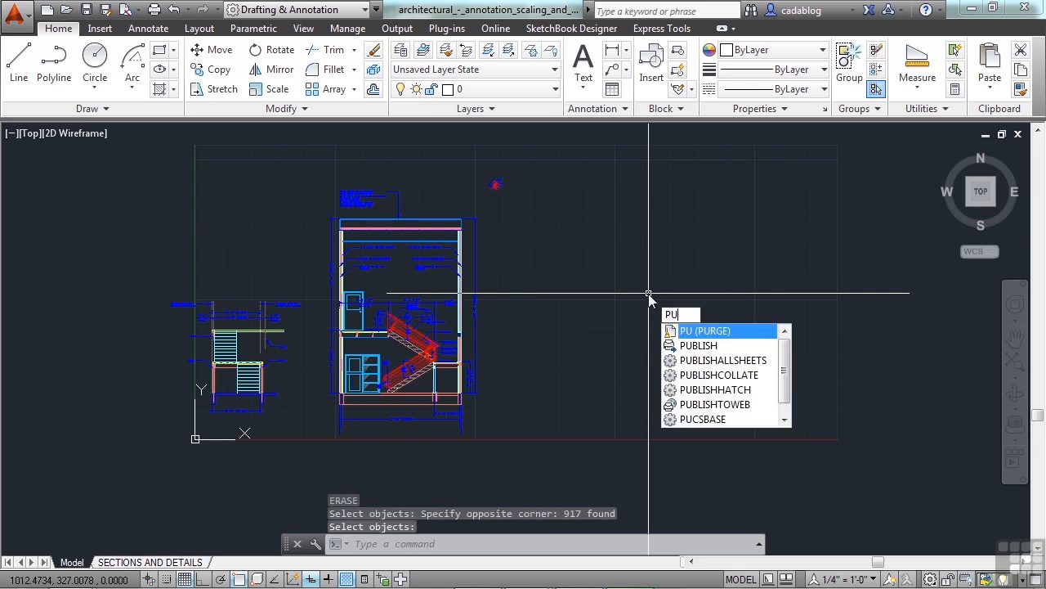
key(Return)
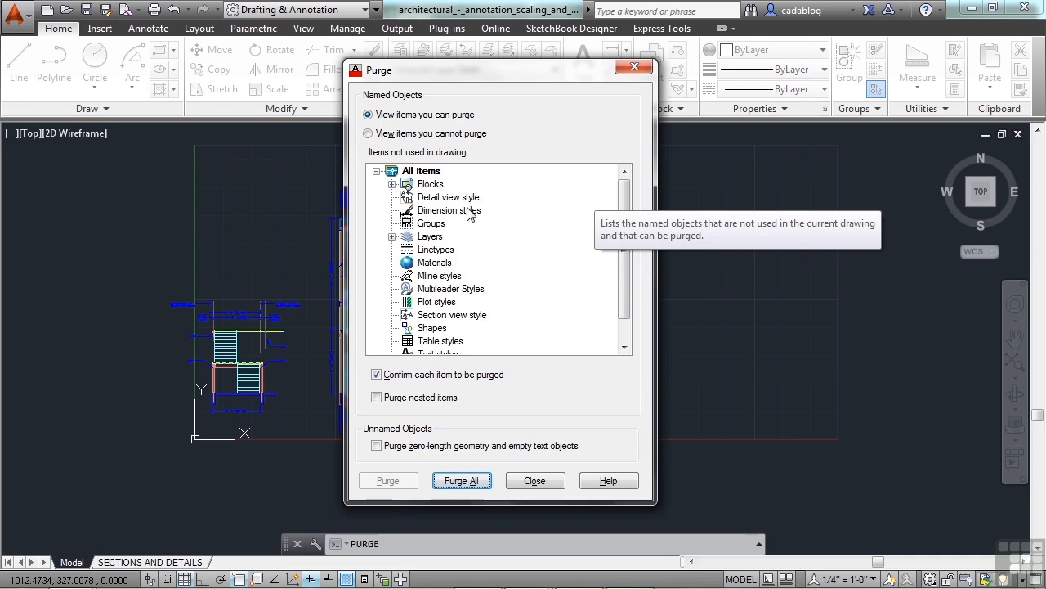
drag(627, 260, 631, 278)
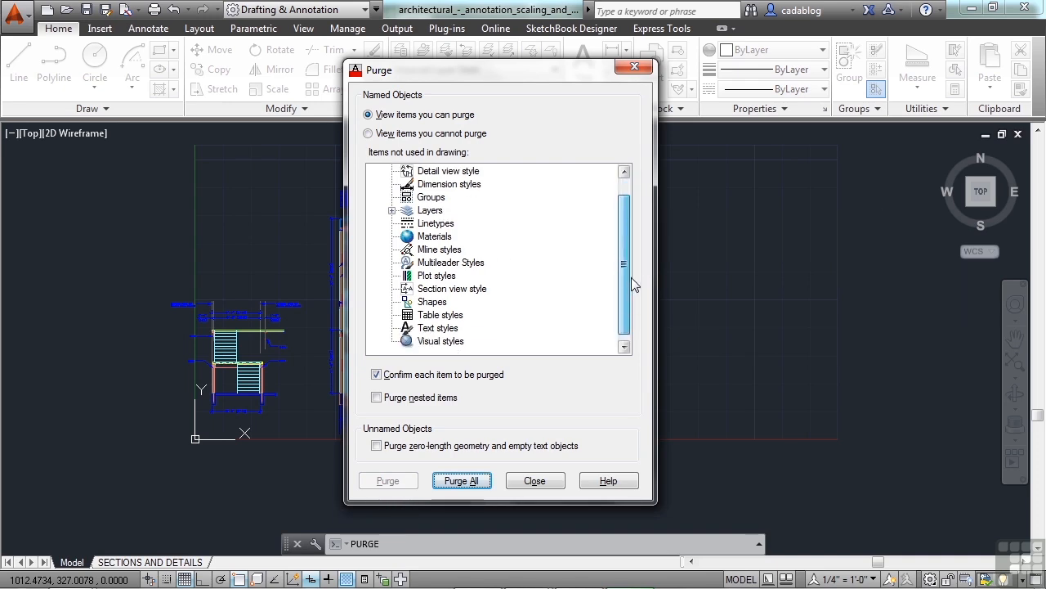
scroll(631, 301, up, 1)
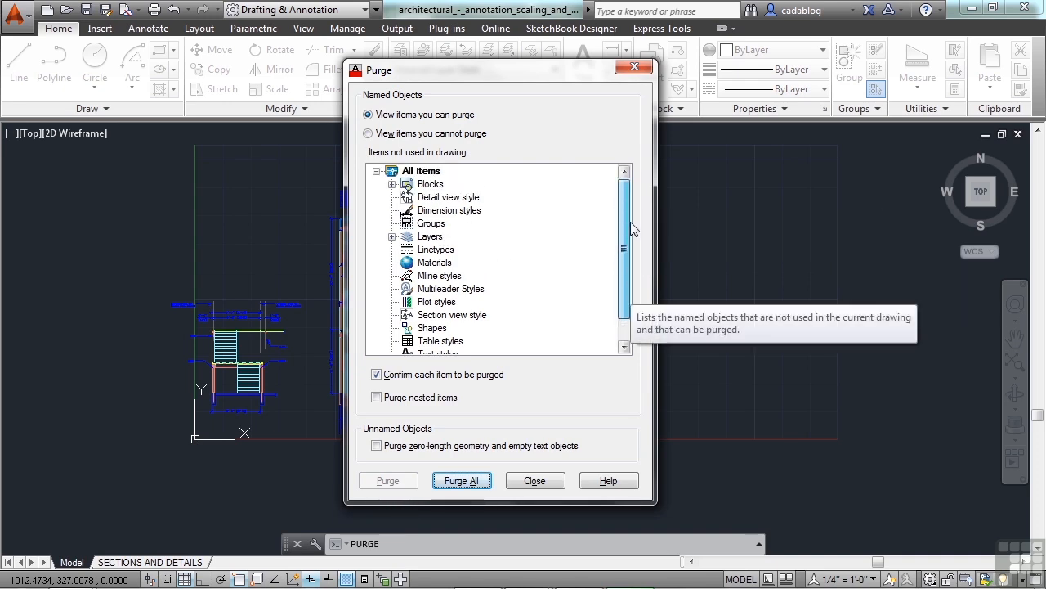
click(391, 184)
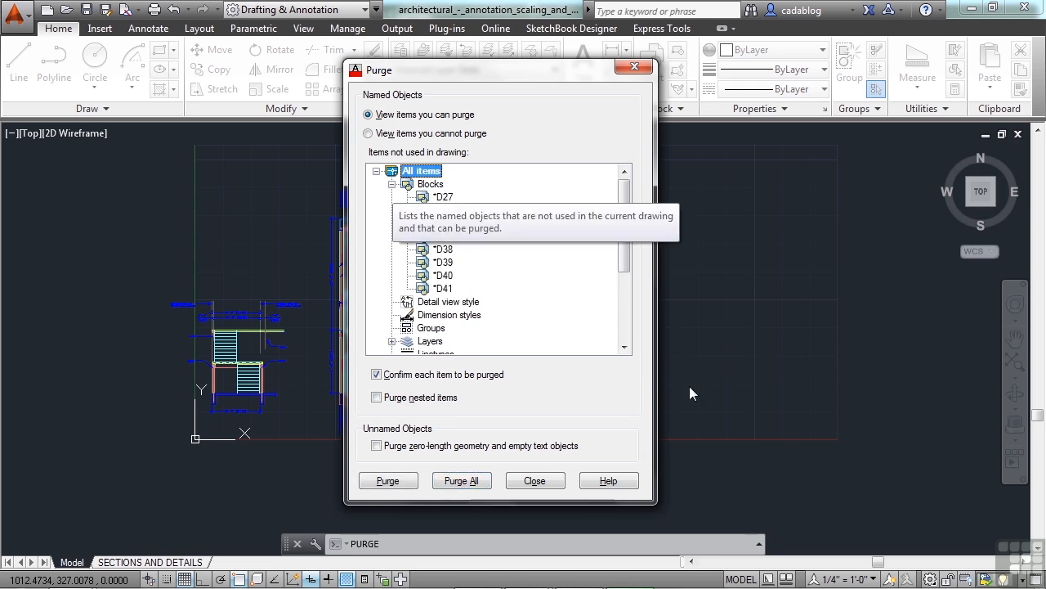
drag(580, 73, 383, 72)
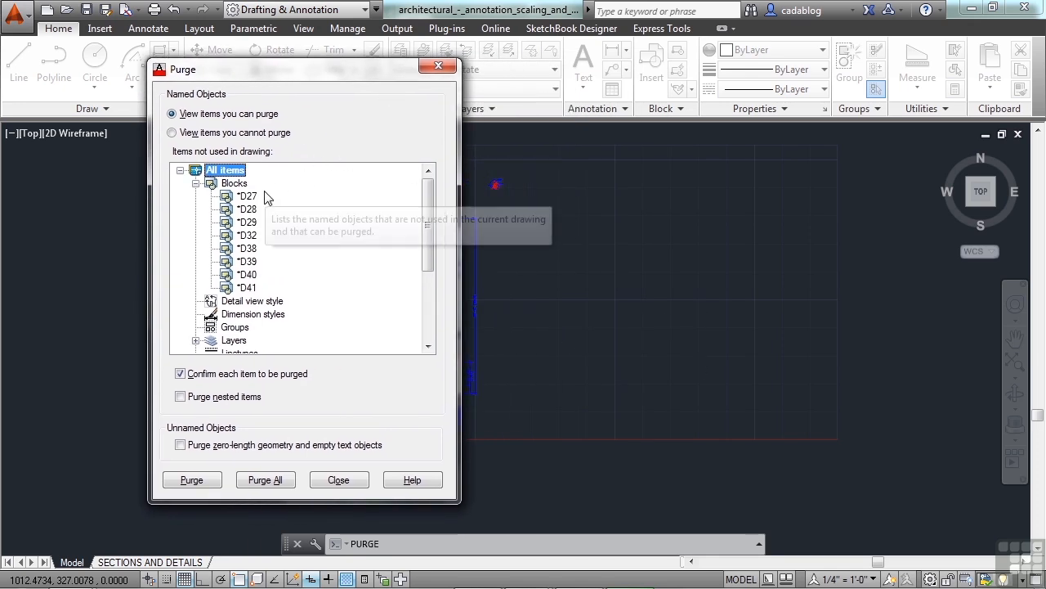
drag(317, 76, 568, 80)
click(446, 188)
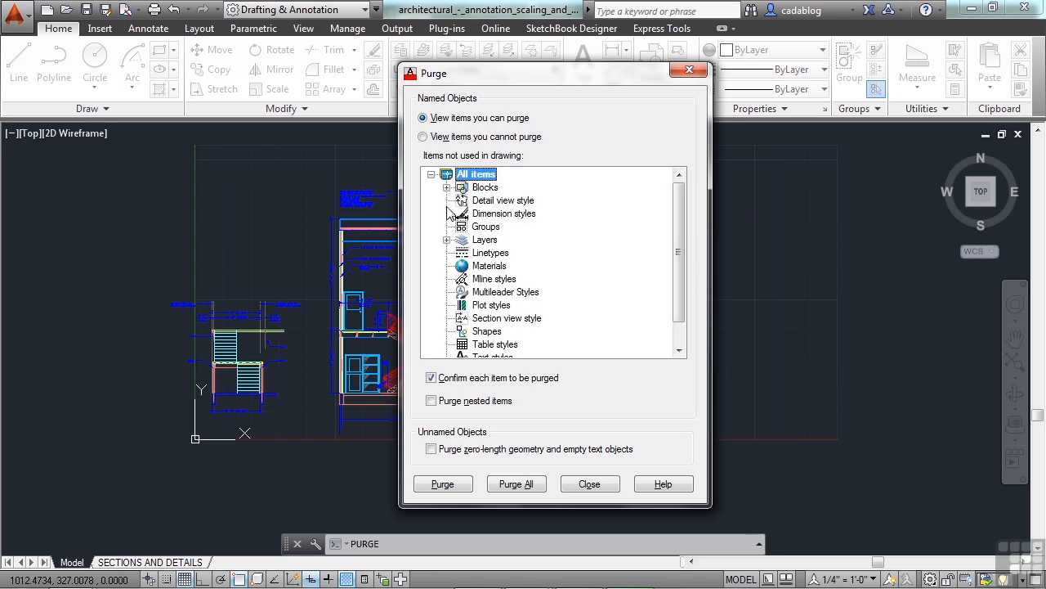
click(446, 239)
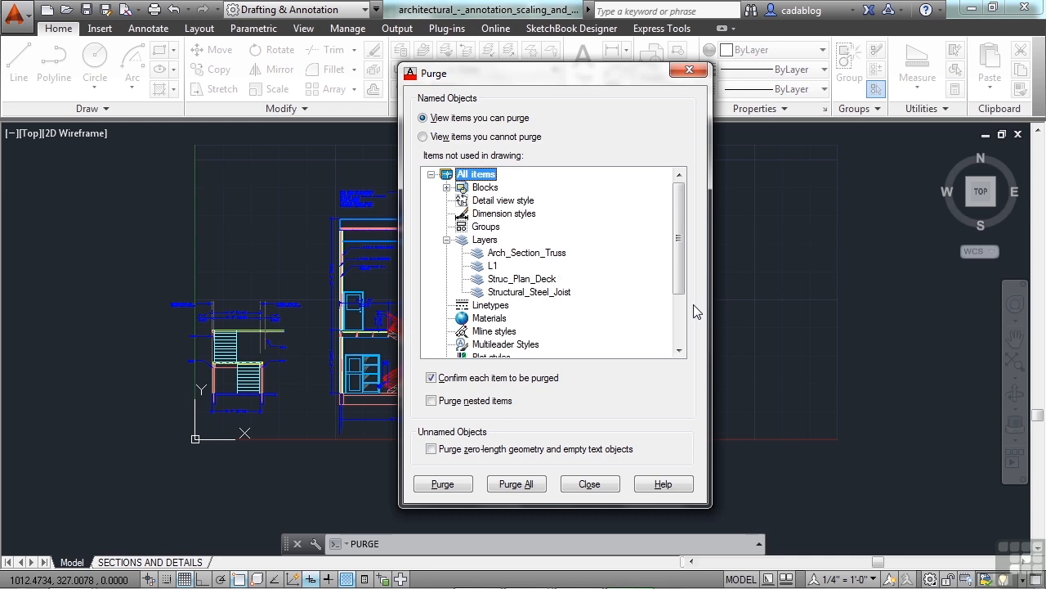
click(446, 239)
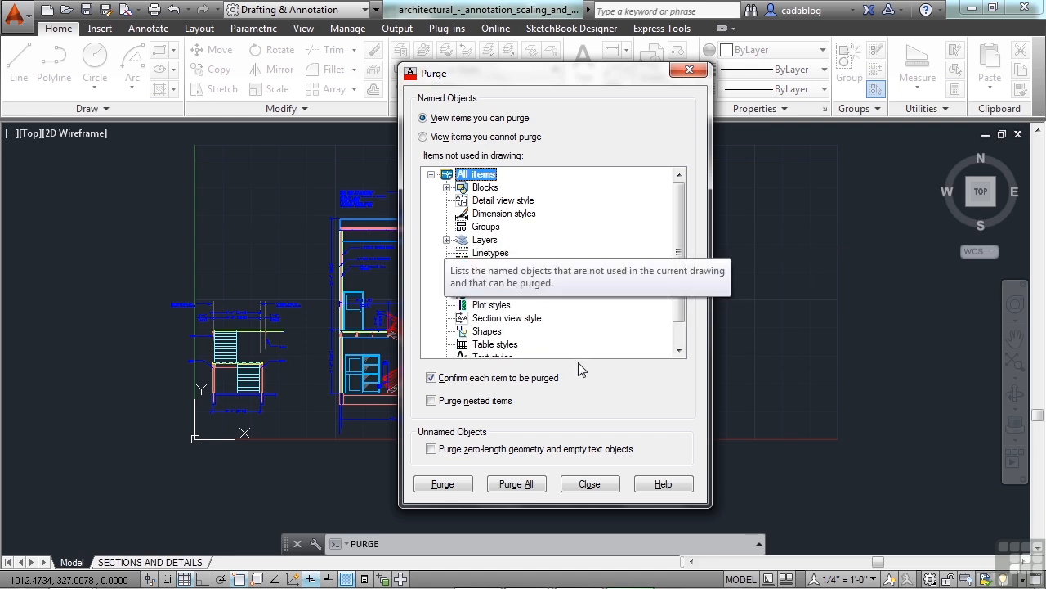
- Purge every unused item with 'Purge all items' and close the Purge dialog
click(463, 487)
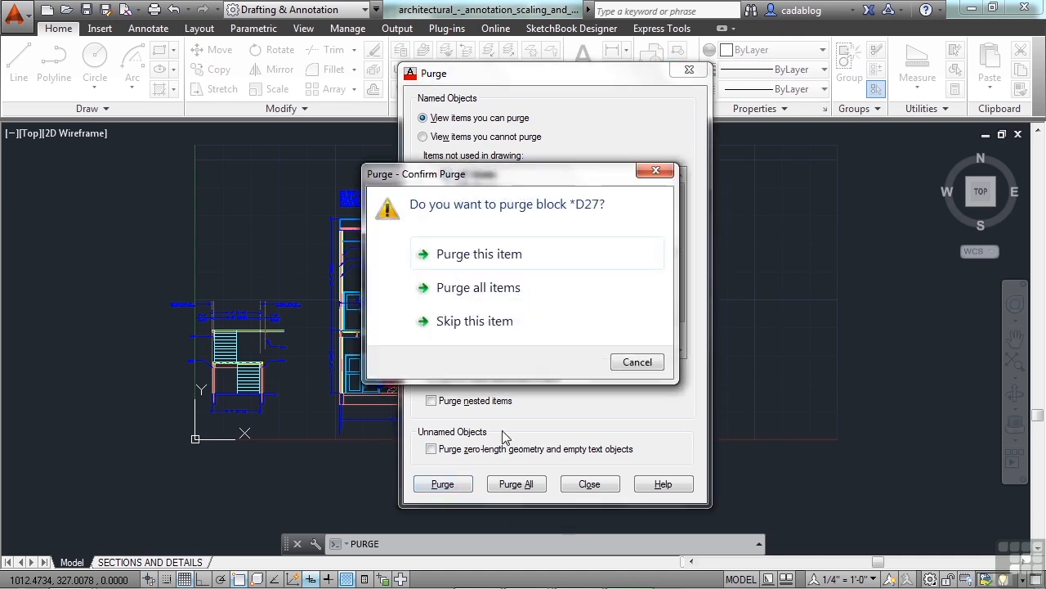
drag(583, 187, 300, 176)
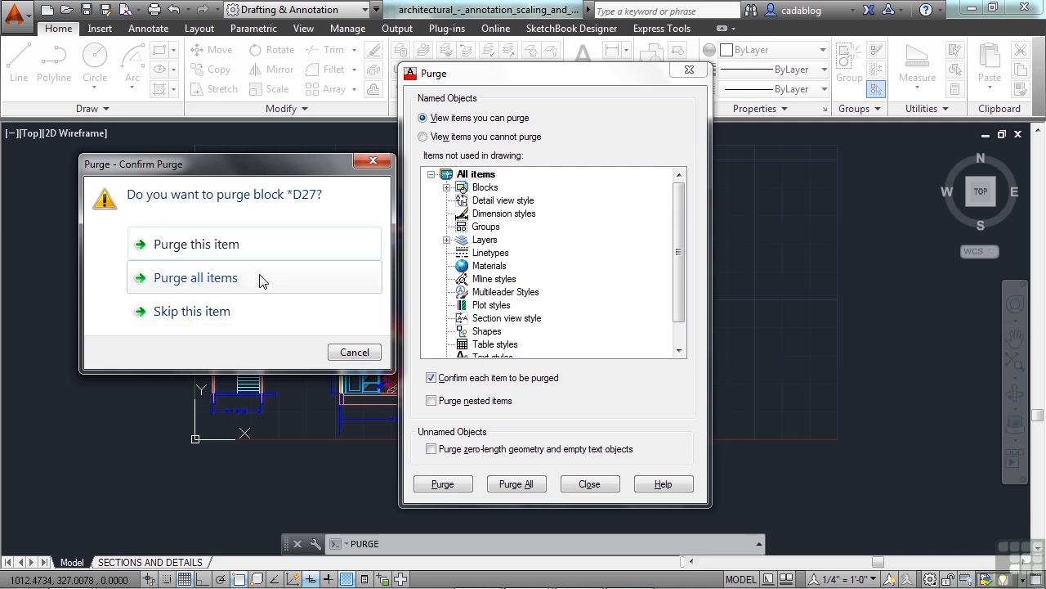
click(233, 280)
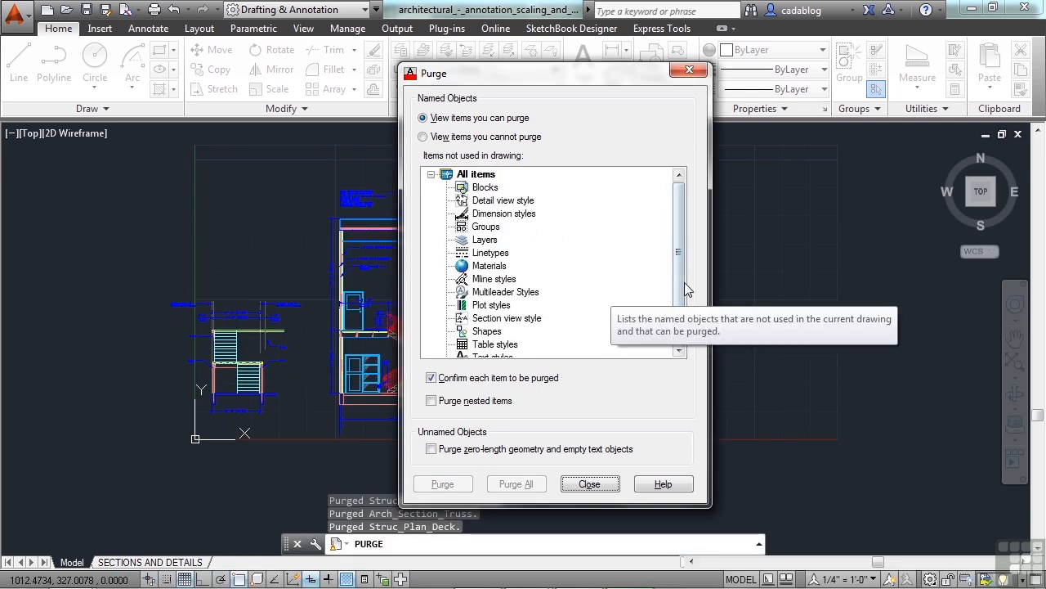
scroll(683, 287, down, 1)
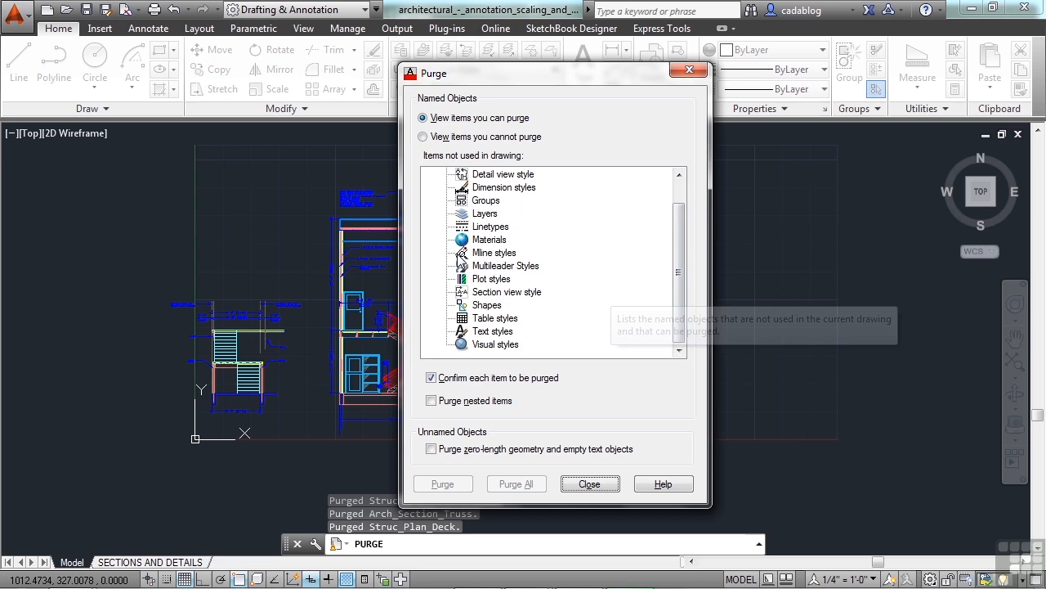
scroll(630, 274, up, 1)
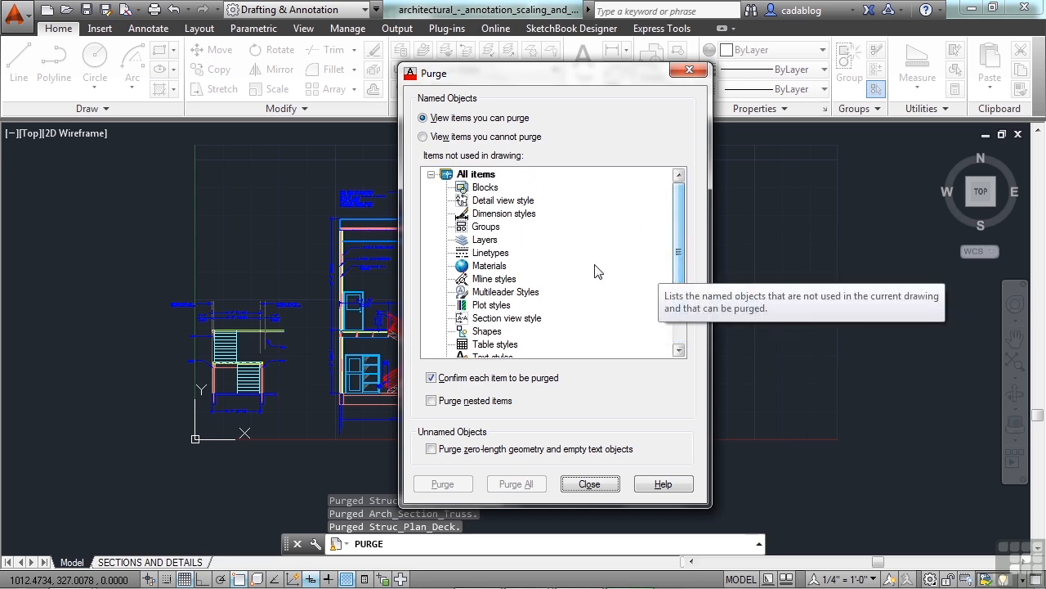
click(595, 484)
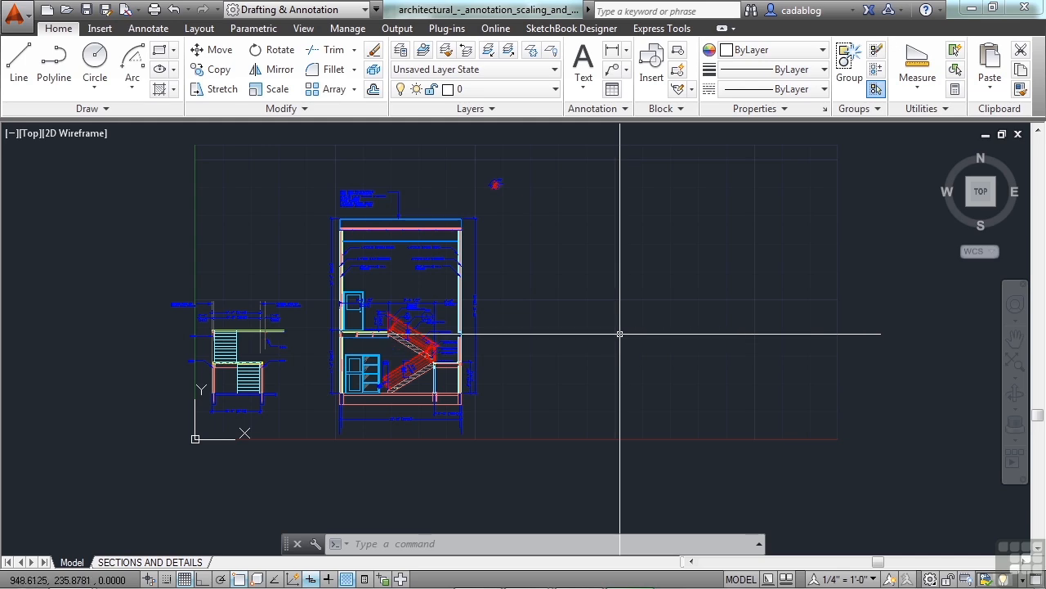
- Undo the Purge from the Quick Access Undo list and reopen Purge with PU
click(188, 9)
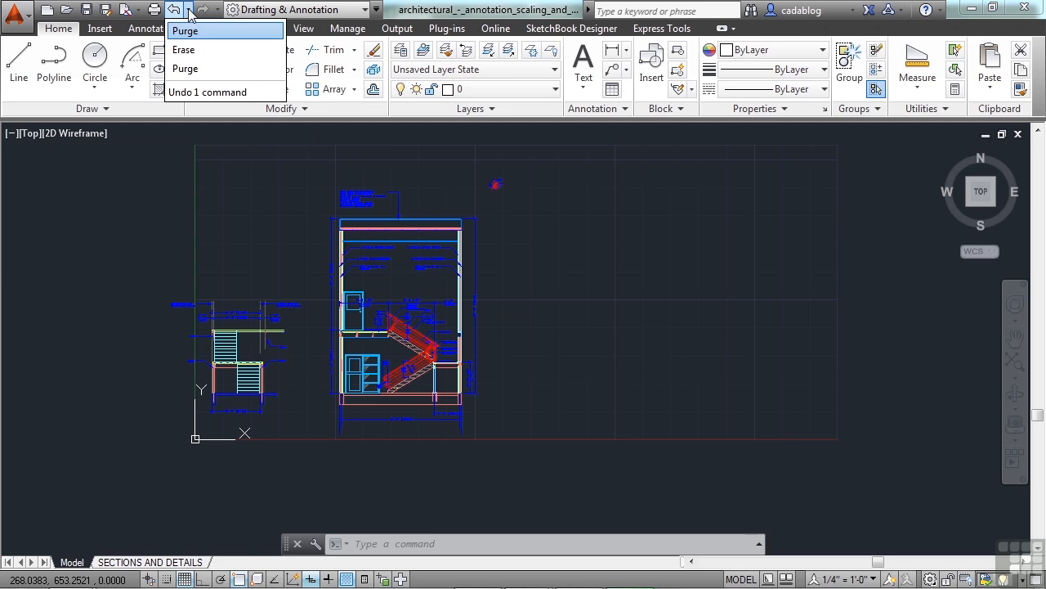
click(205, 31)
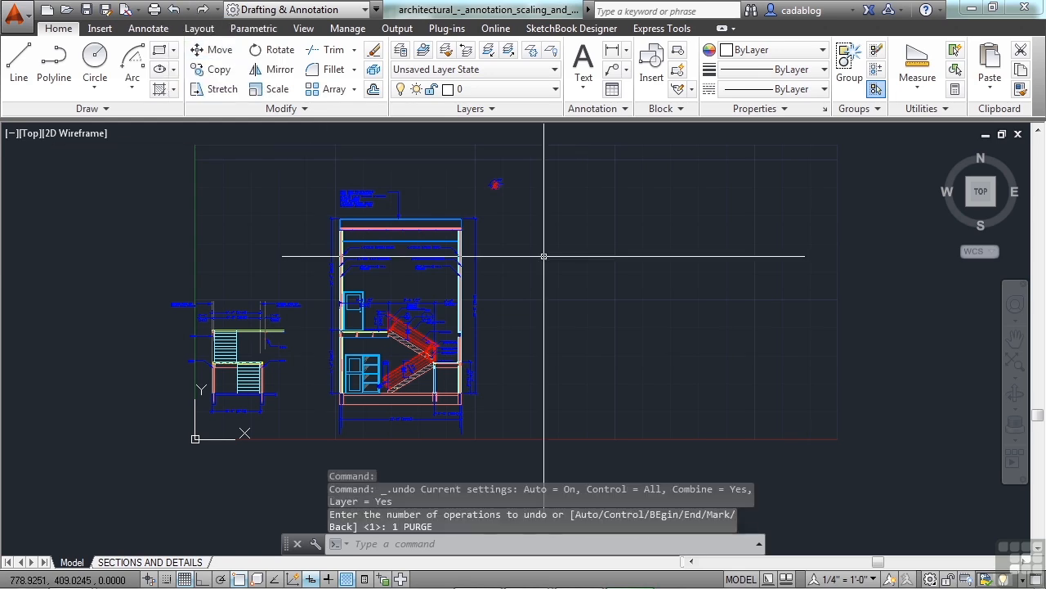
text(pu)
key(Return)
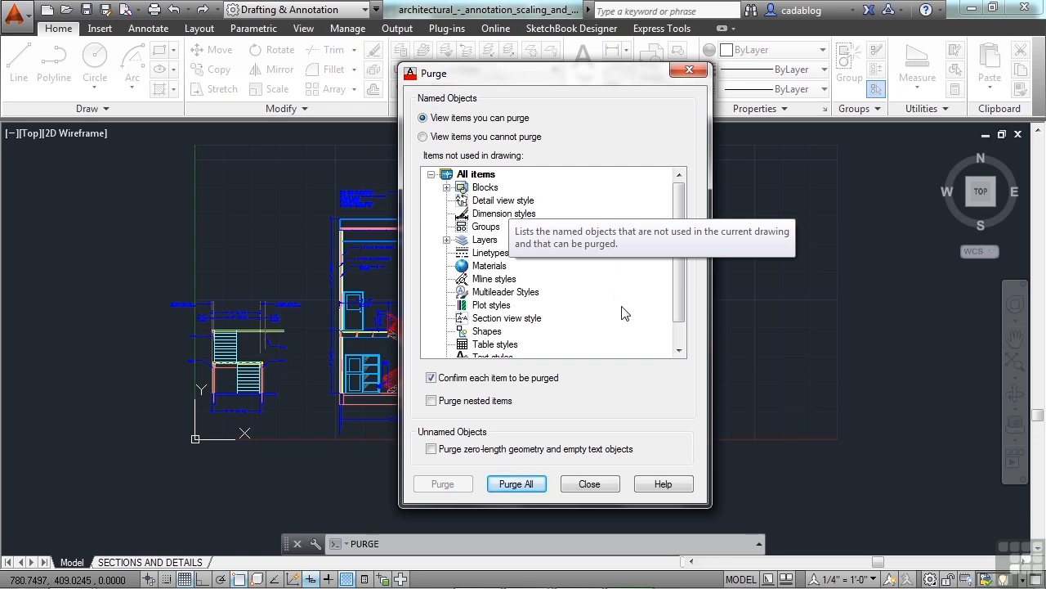
- Check the unused layers list, then enable 'Purge nested items'
click(447, 239)
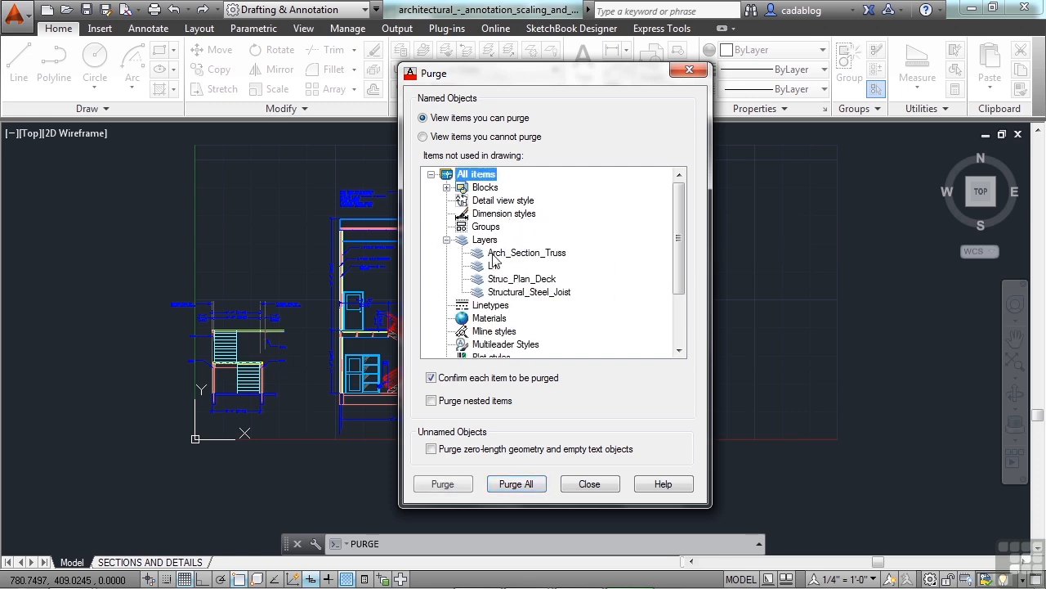
click(446, 239)
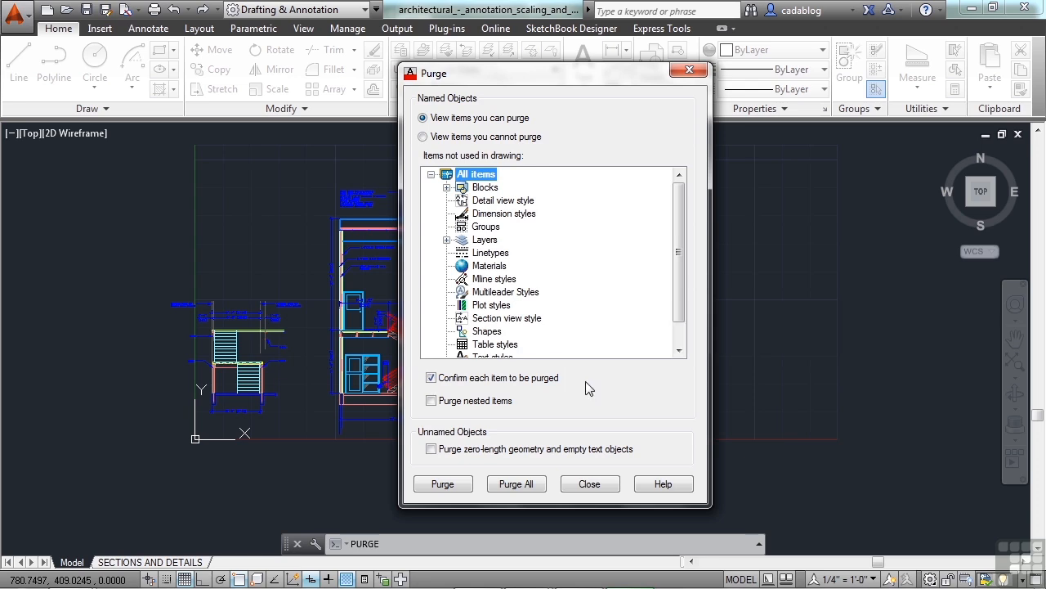
click(432, 401)
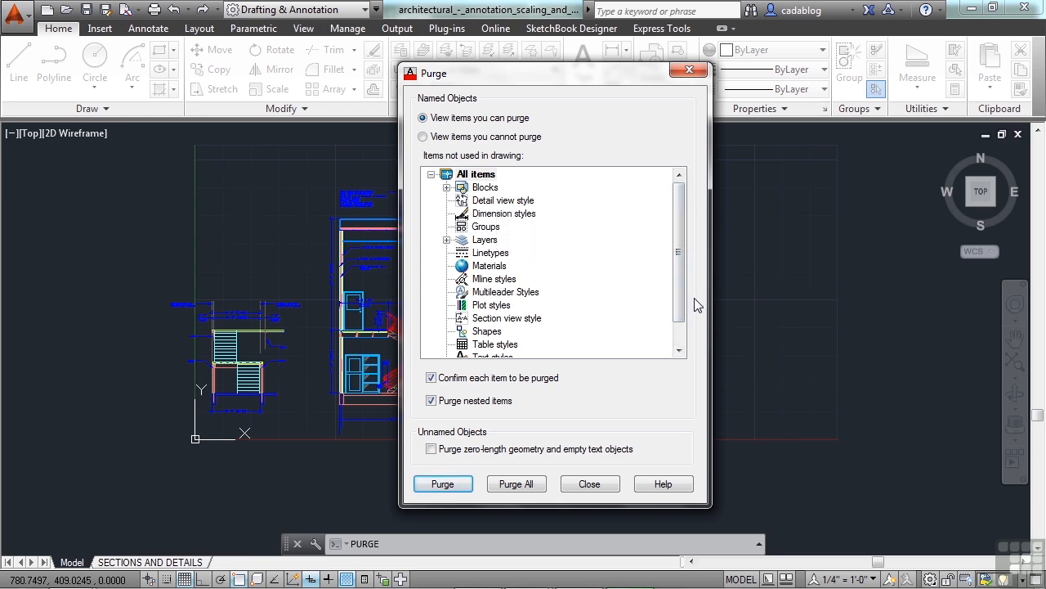
- Review unused layers and blocks, then Purge All with 'Purge all items' and close
click(446, 239)
click(447, 188)
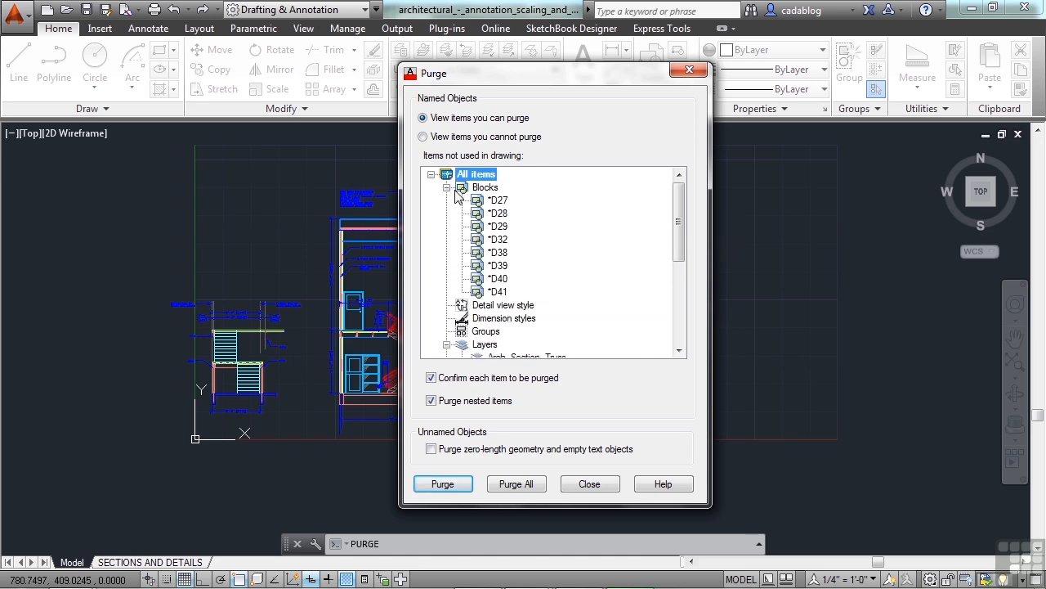
drag(677, 216, 680, 260)
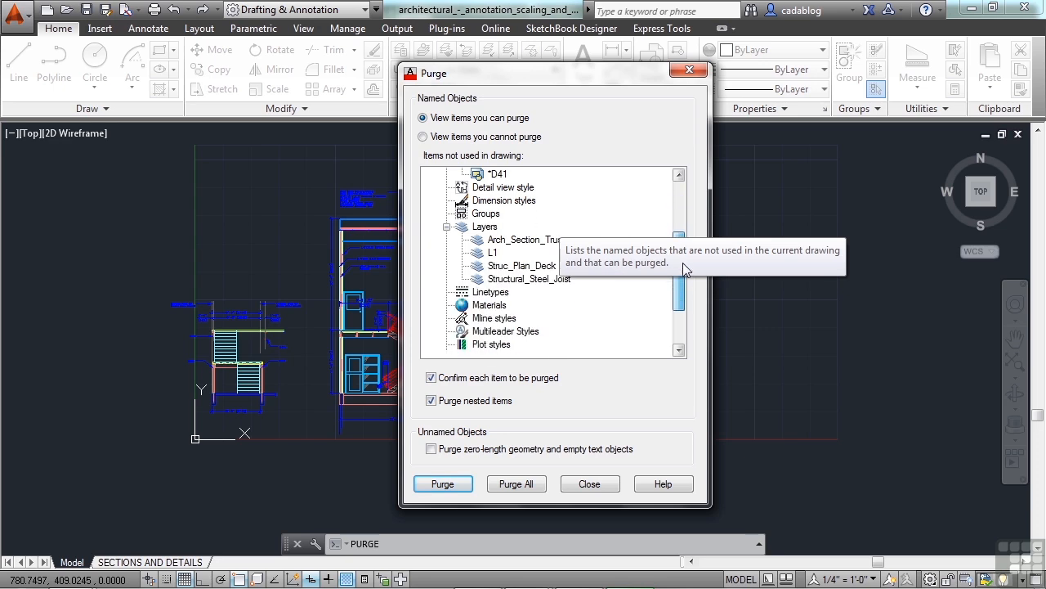
click(448, 226)
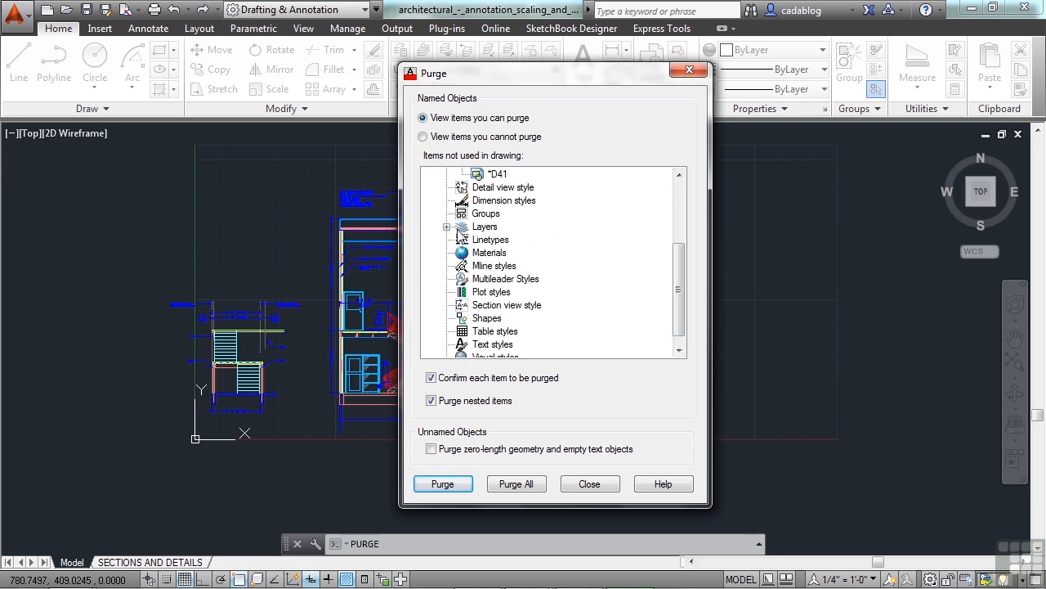
scroll(532, 262, up, 3)
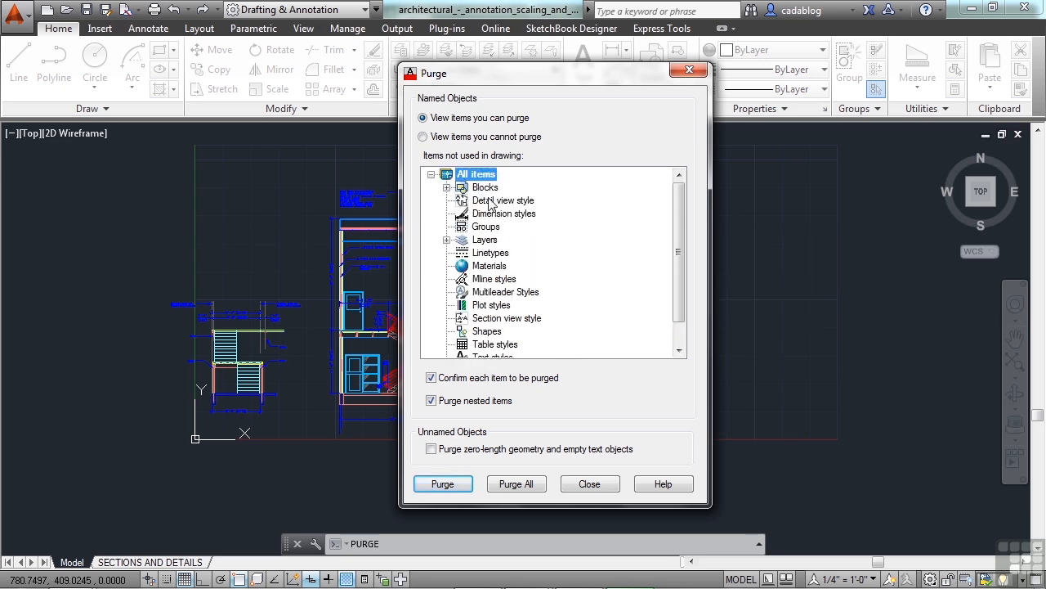
click(448, 187)
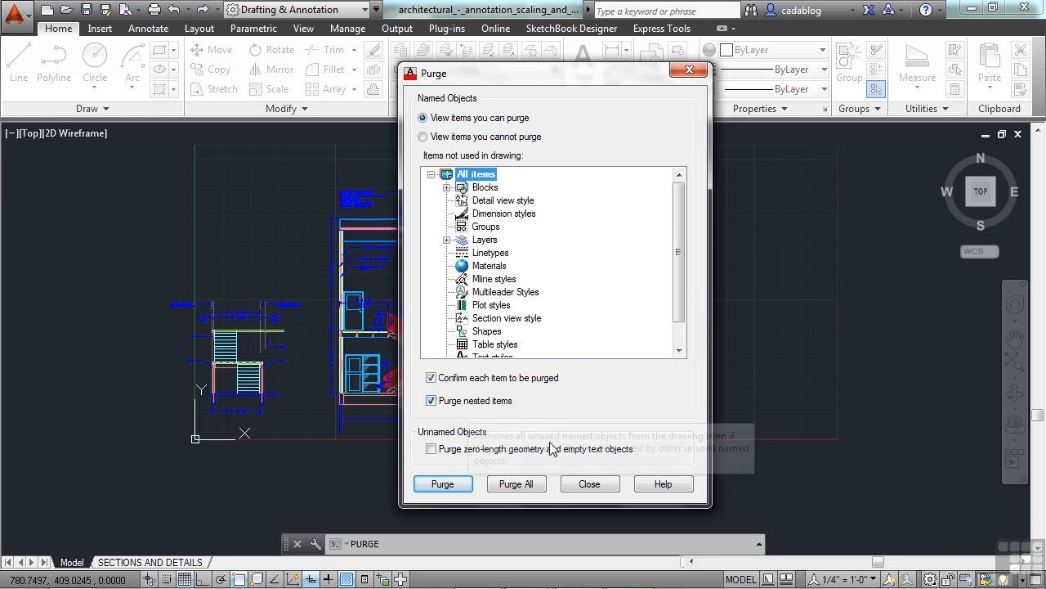
click(513, 485)
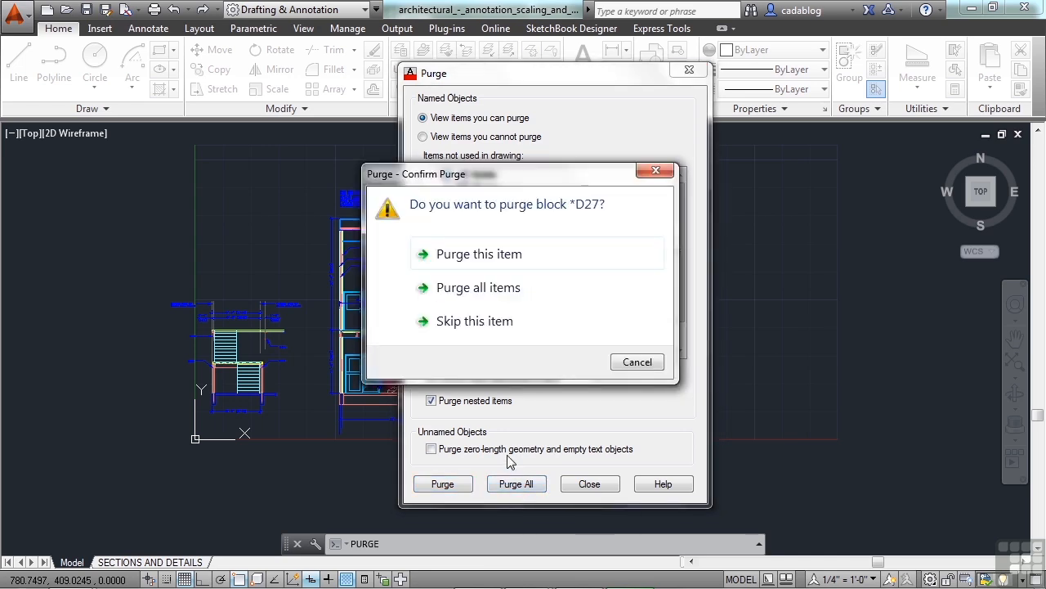
click(516, 291)
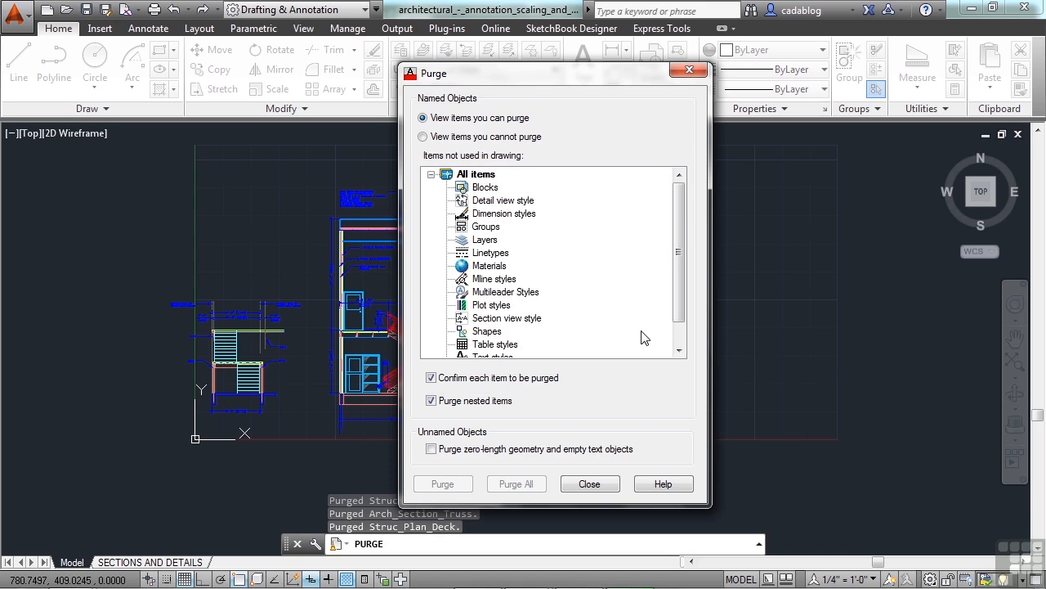
click(589, 483)
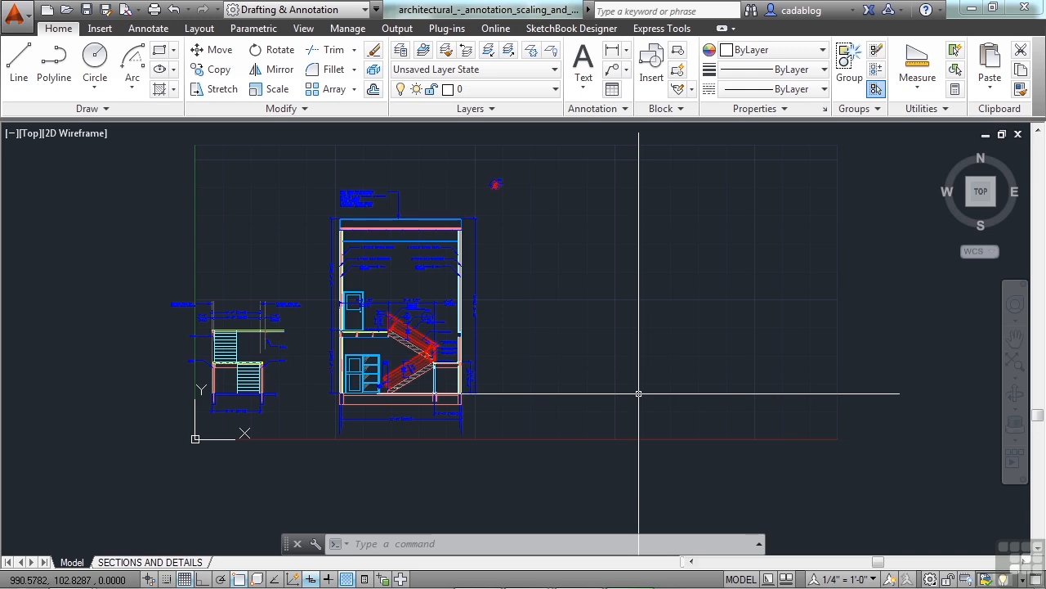
- Undo the nested purge with Ctrl+Z, reopen Purge and select layer L1 under Layers
key(ctrl+z)
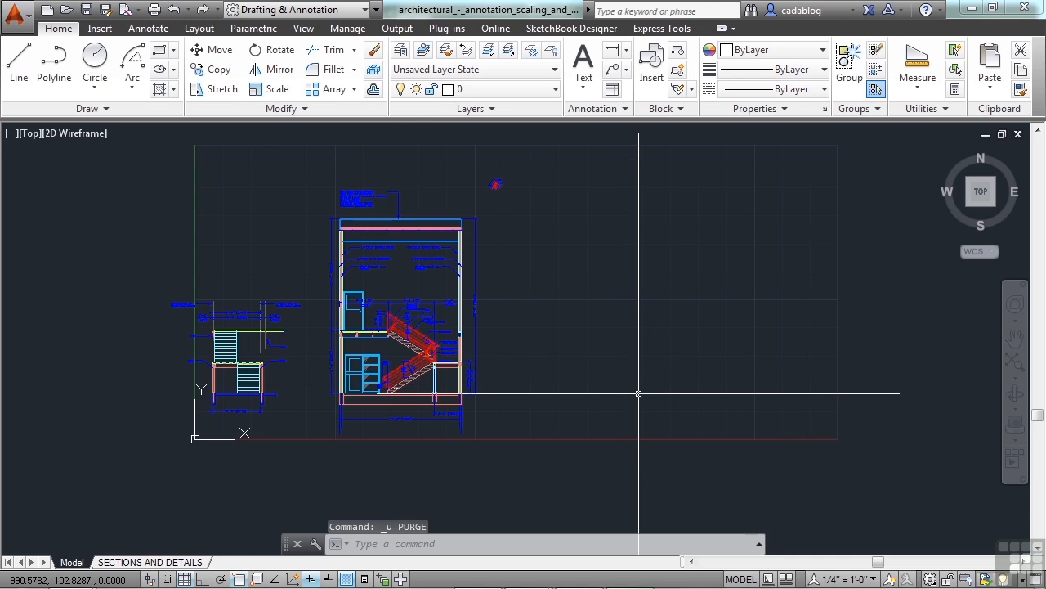
text(pu)
key(Return)
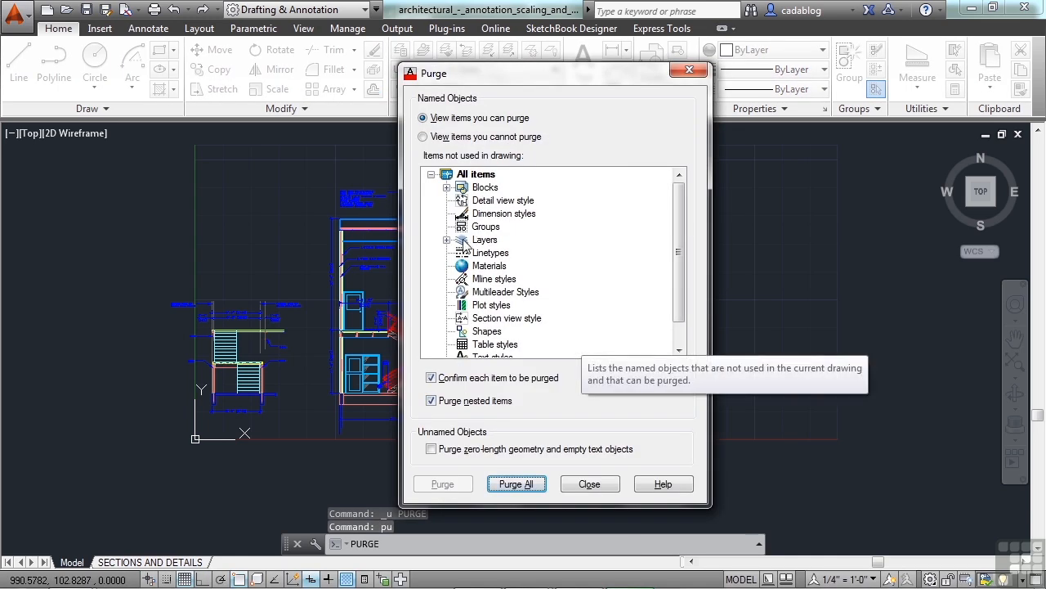
click(447, 240)
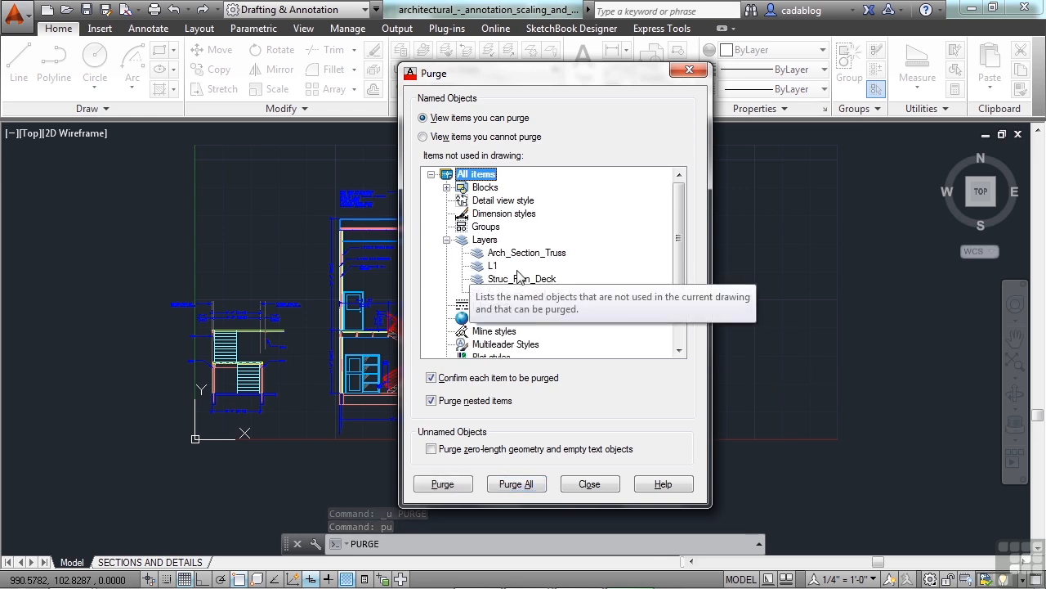
click(500, 268)
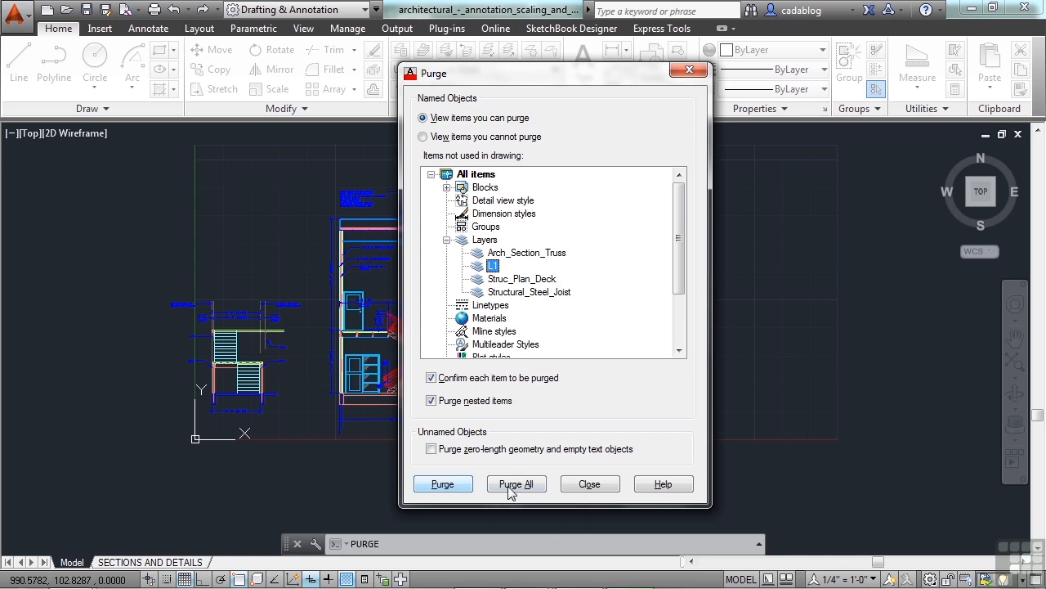
- Purge only layer L1 using 'Purge this item', then close the dialog
click(442, 484)
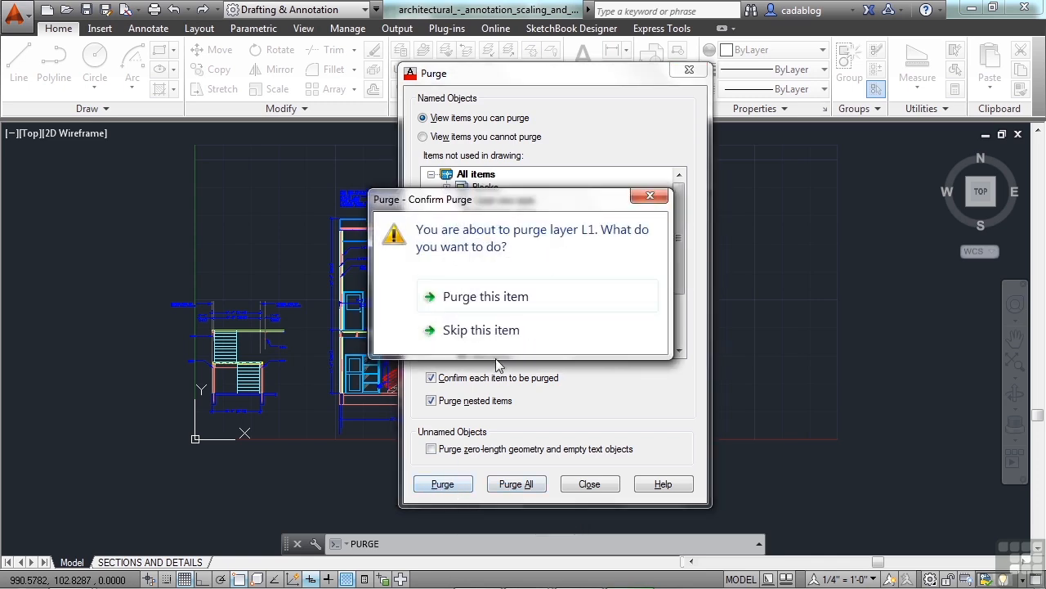
click(530, 304)
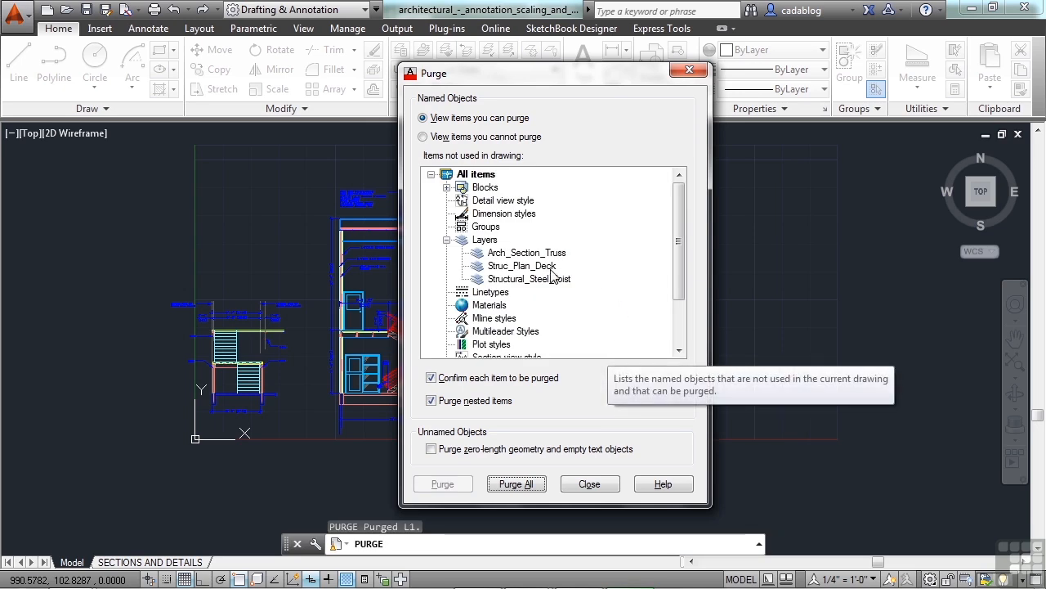
click(587, 485)
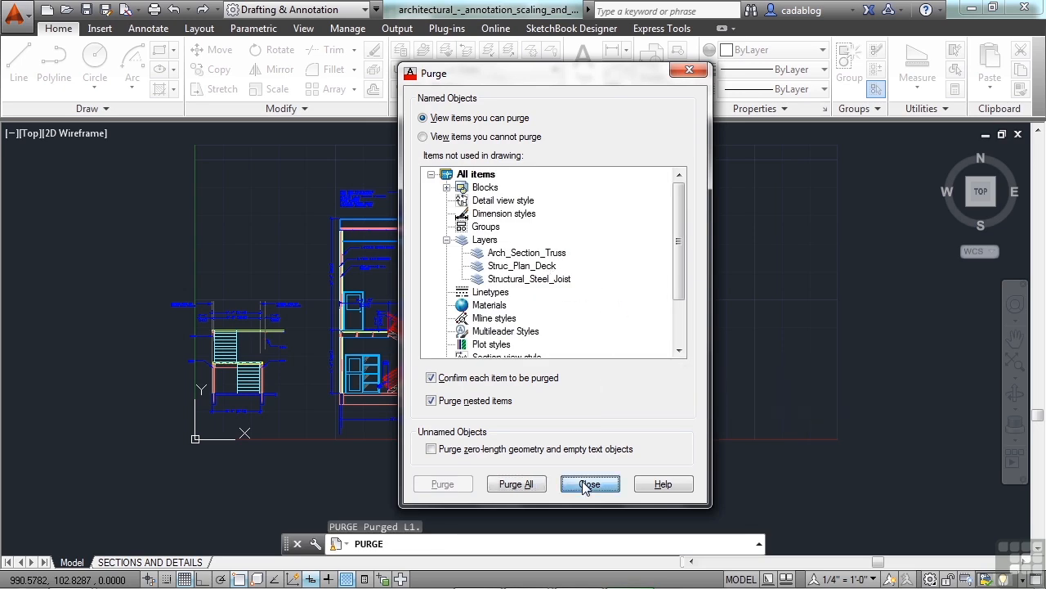